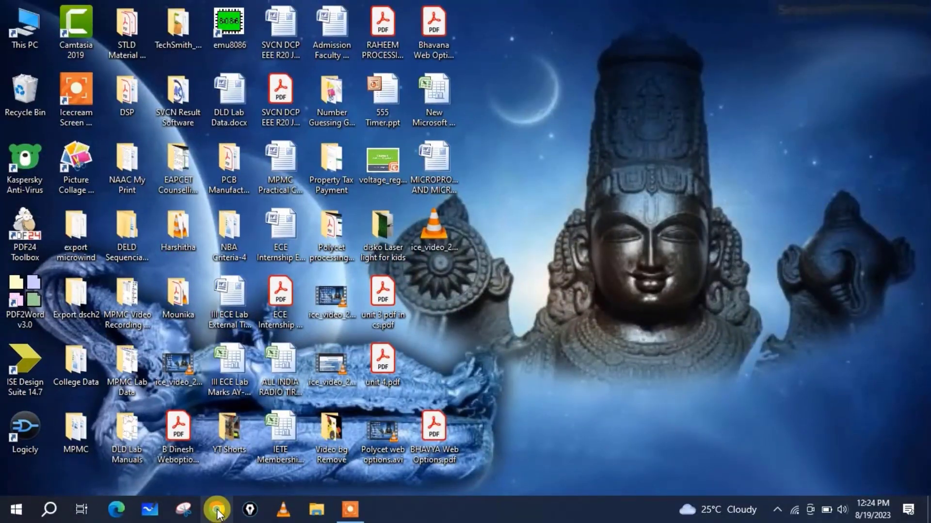
Step: Open the APPOLYCET-2023 Online Web Counseling site in Chrome and go to its candidate login page
{"action": "left_click", "coordinate": [216, 512]}
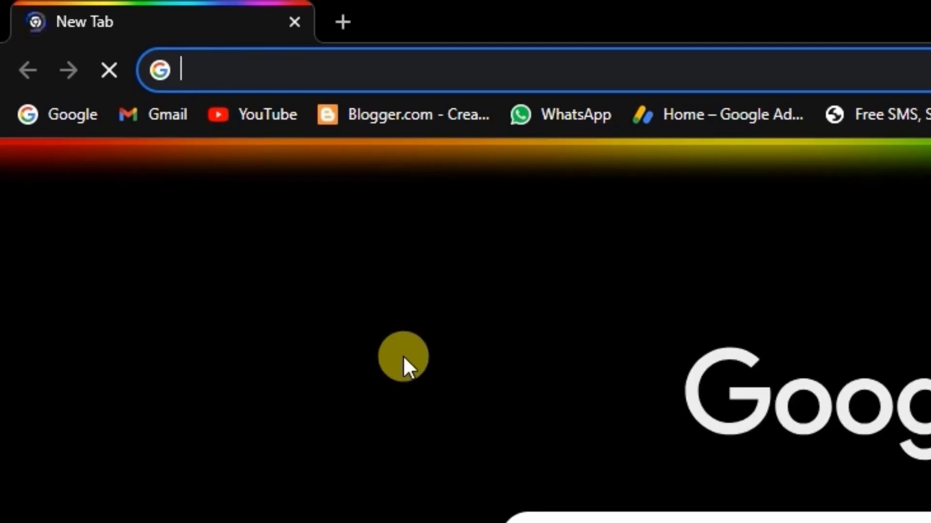
{"action": "type", "text": "a"}
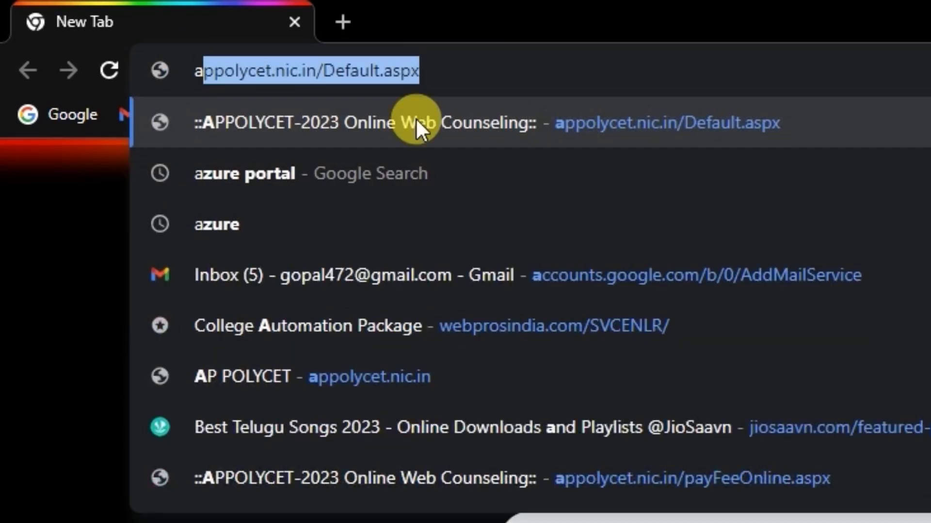
{"action": "left_click", "coordinate": [415, 118]}
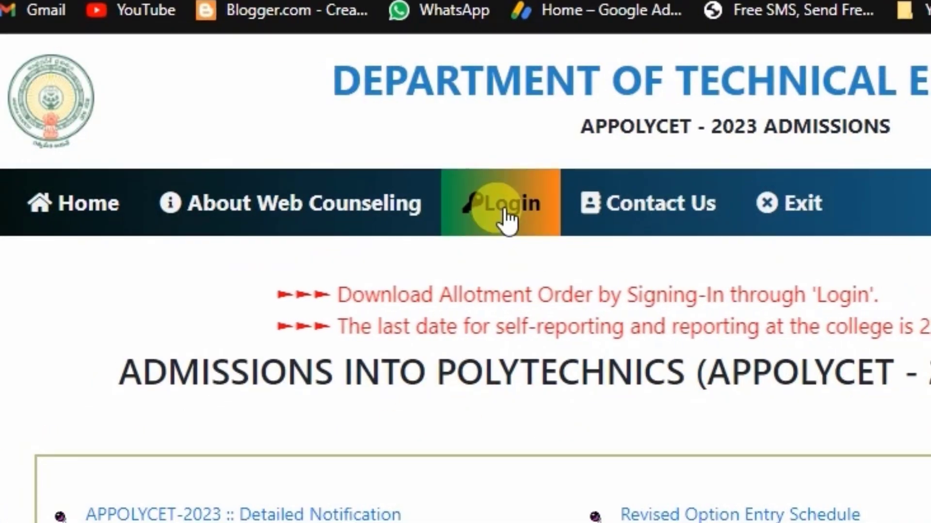
{"action": "left_click", "coordinate": [506, 218]}
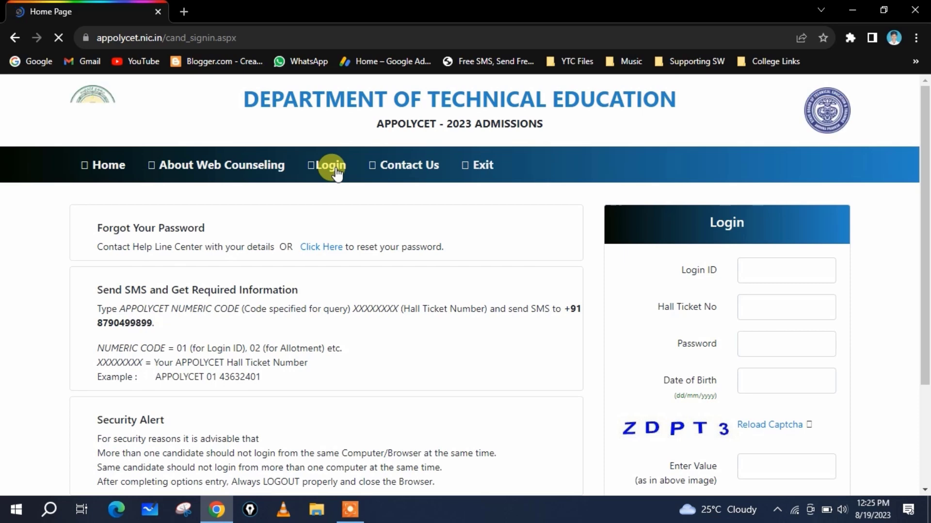
Step: Sign in with the candidate's login ID, hall ticket number, password, date of birth and the captcha value
{"action": "scroll", "coordinate": [870, 280], "scroll_direction": "down", "scroll_amount": 1}
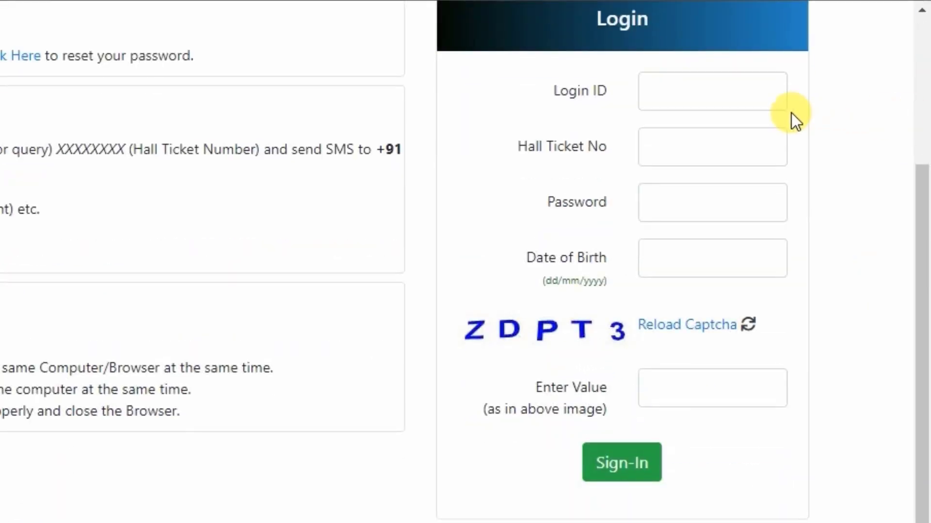
{"action": "left_click", "coordinate": [751, 95]}
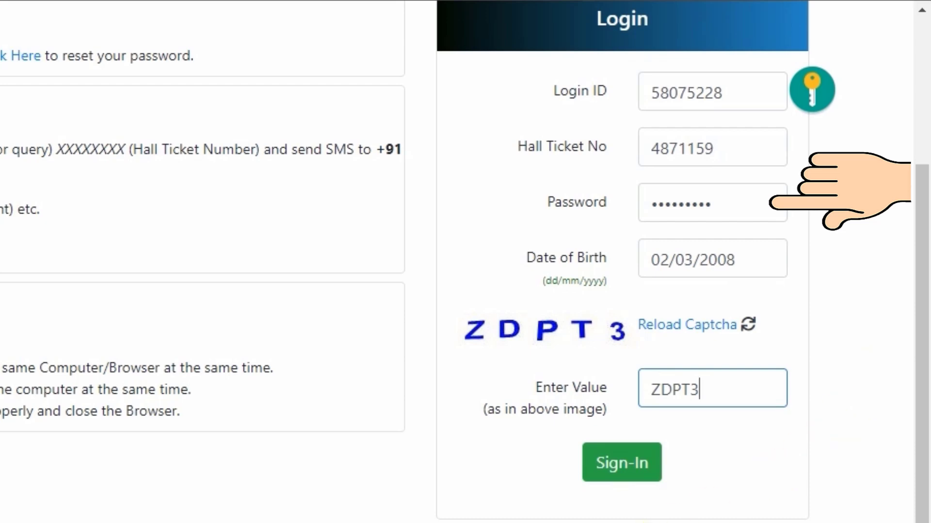
{"action": "left_click", "coordinate": [625, 466]}
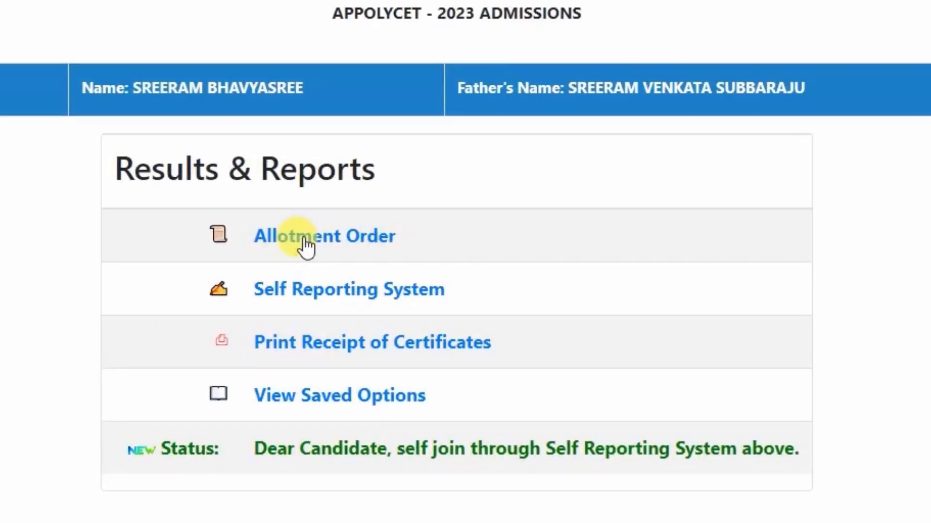
Step: Open the Allotment Order and examine the allotted college, branch, tuition fee and instructions to candidates
{"action": "left_click", "coordinate": [303, 238]}
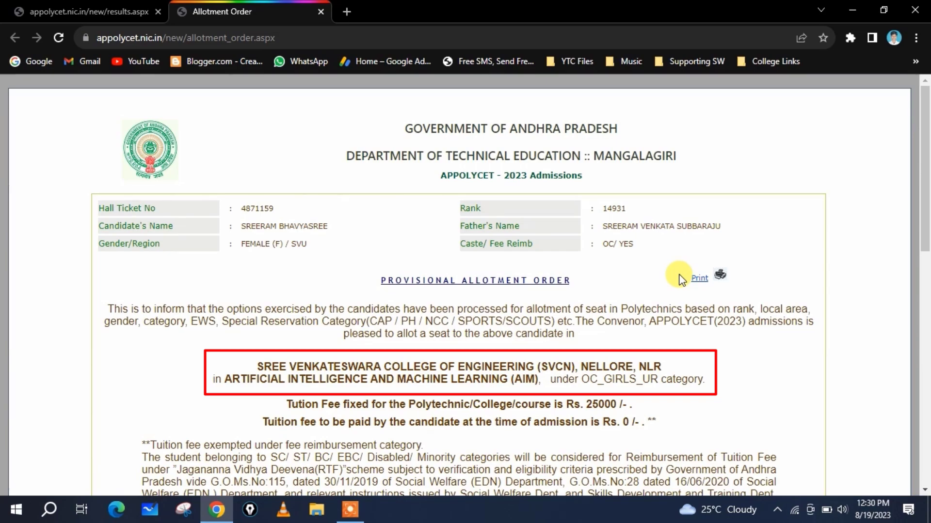
{"action": "scroll", "coordinate": [680, 281], "scroll_direction": "down", "scroll_amount": 15}
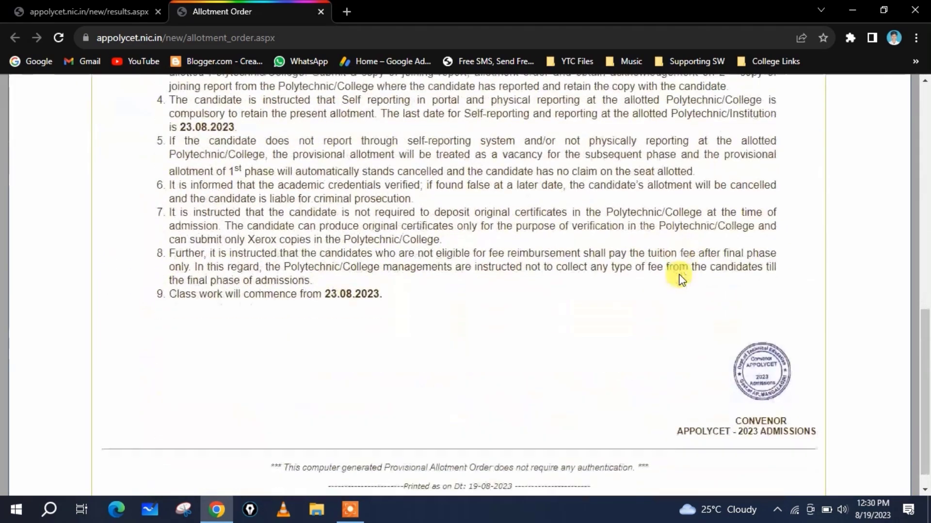
{"action": "scroll", "coordinate": [680, 280], "scroll_direction": "down", "scroll_amount": 1}
{"action": "scroll", "coordinate": [680, 279], "scroll_direction": "up", "scroll_amount": 15}
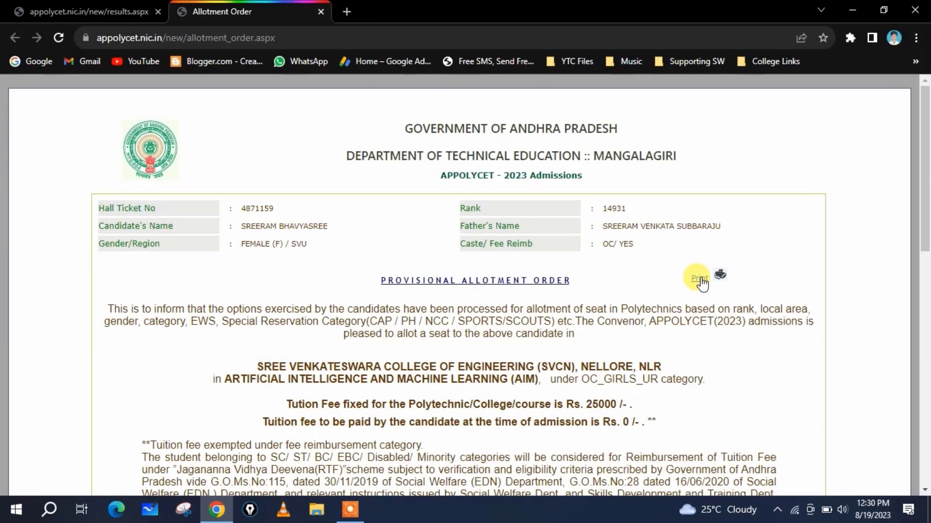
Step: Print the provisional allotment order with Save as PDF as the destination, reviewing the additional print settings
{"action": "left_click", "coordinate": [701, 280]}
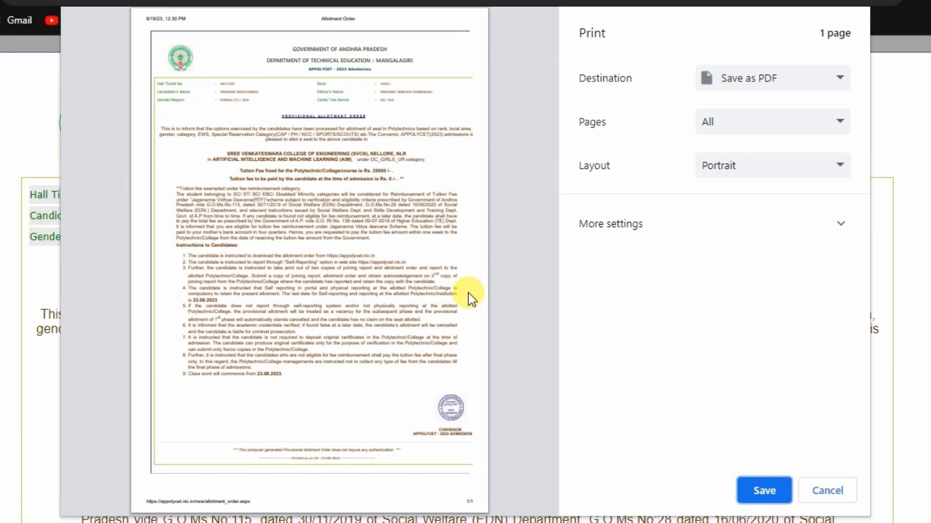
{"action": "left_click", "coordinate": [760, 83]}
{"action": "left_click", "coordinate": [761, 86]}
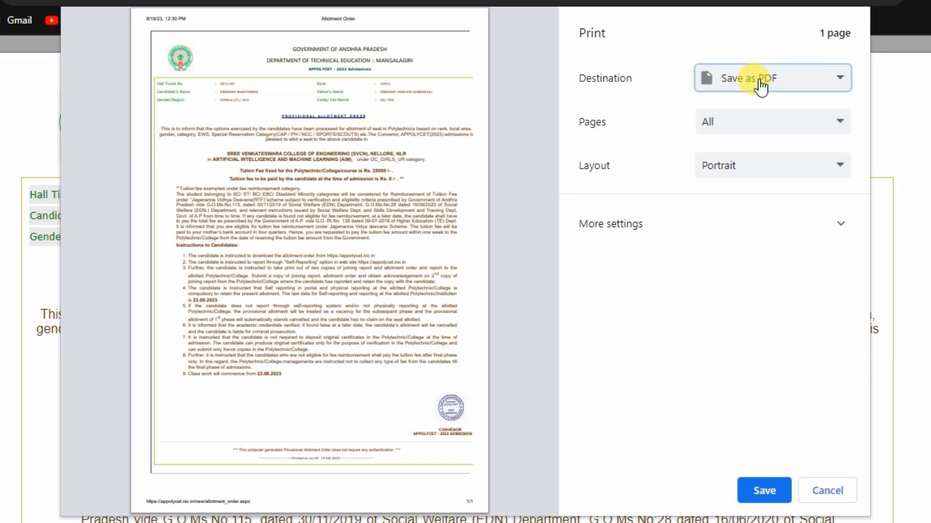
{"action": "left_click", "coordinate": [633, 230]}
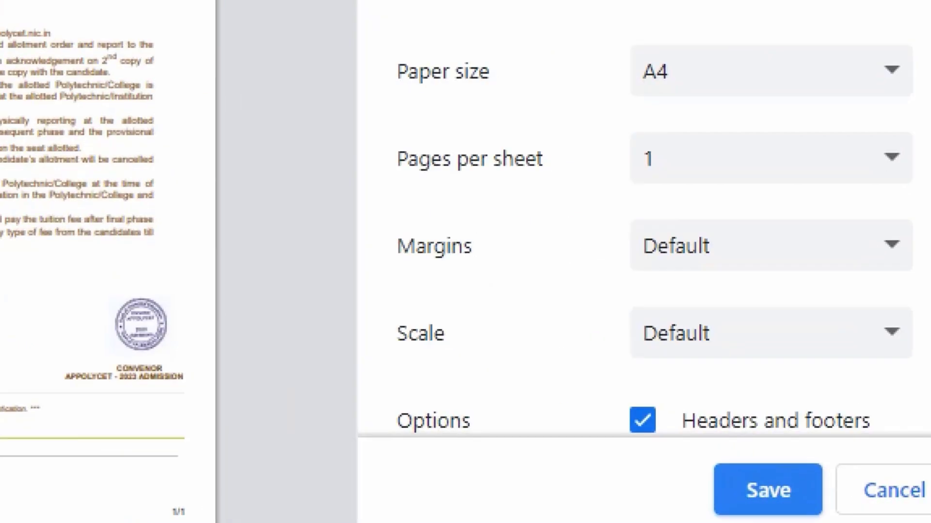
{"action": "left_click", "coordinate": [760, 493]}
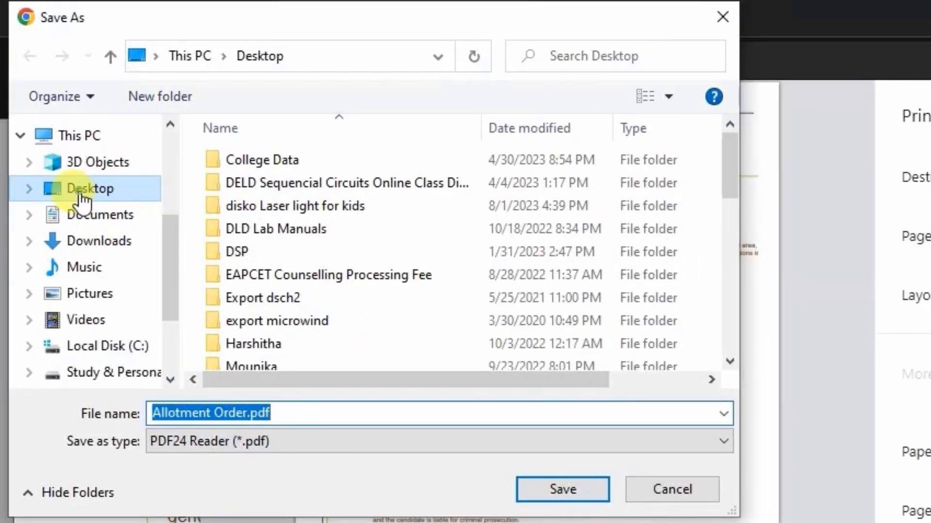
Step: Save the allotment order PDF to the Desktop, adding the candidate's first name before "Allotment Order.pdf"
{"action": "left_click", "coordinate": [80, 197]}
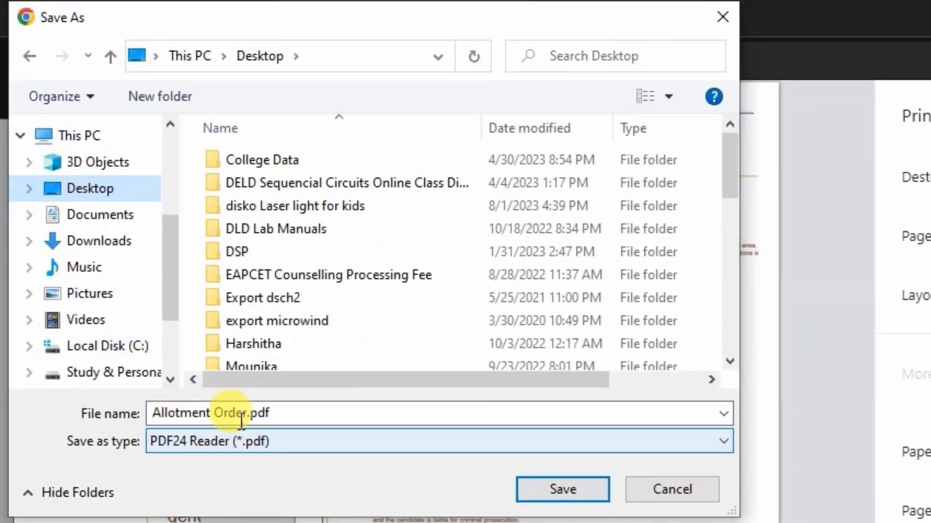
{"action": "left_click", "coordinate": [161, 414]}
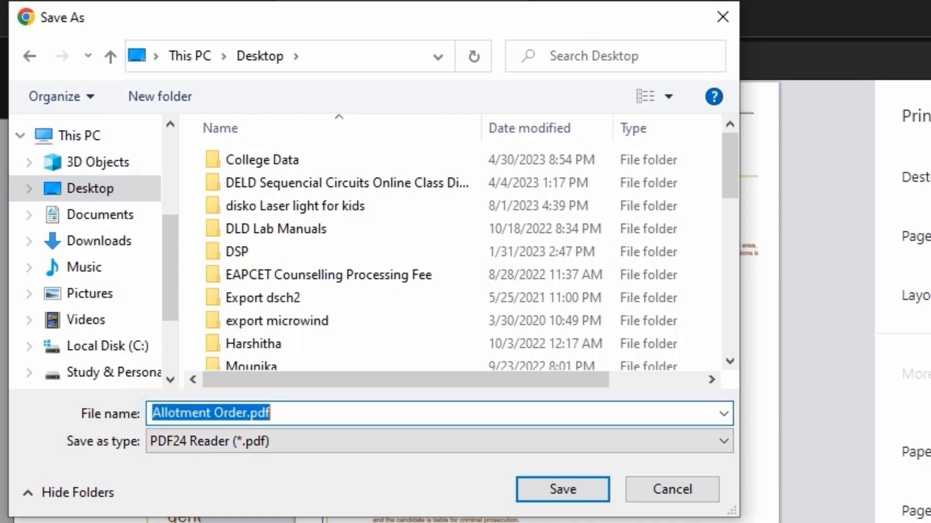
{"action": "key", "text": "Home"}
{"action": "type", "text": "Bhavya"}
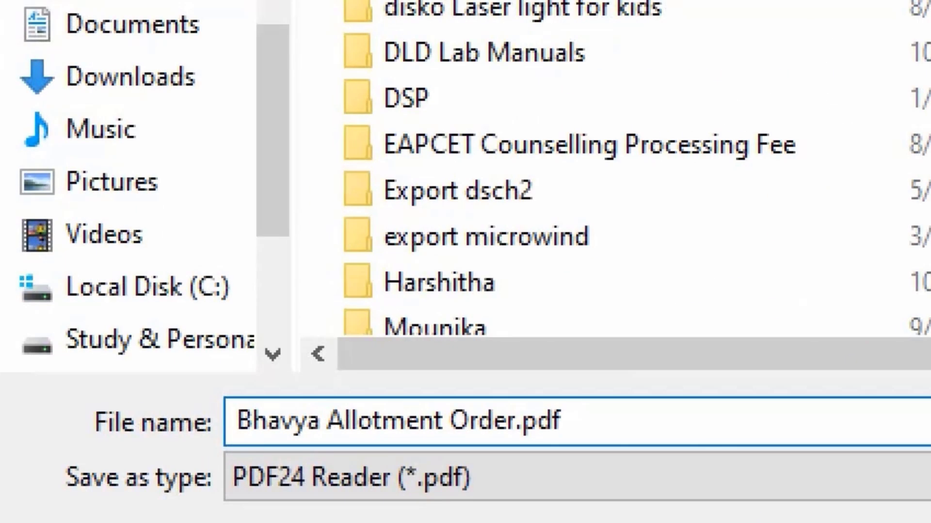
{"action": "key", "text": "ctrl+a"}
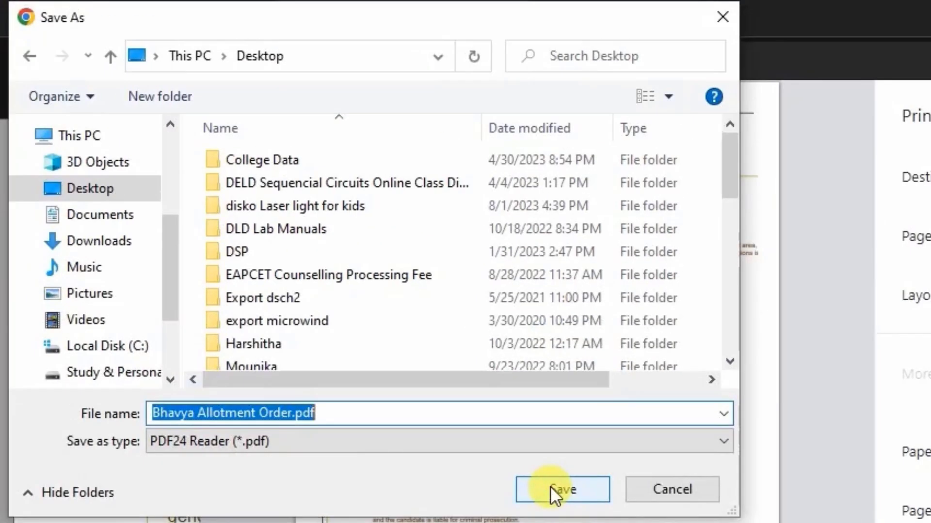
{"action": "left_click", "coordinate": [576, 492]}
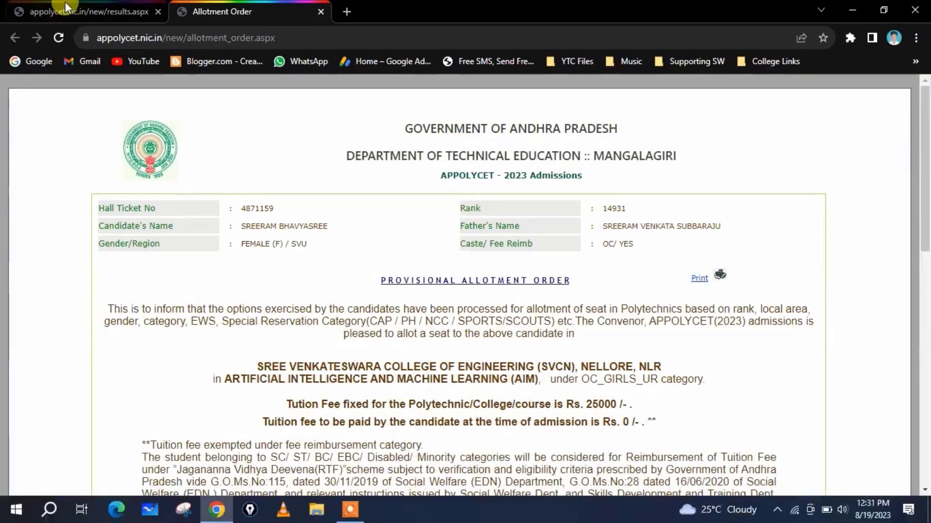
Step: Return to the results page, open the Self Reporting System and accept the joining offer for the allotted college
{"action": "left_click", "coordinate": [112, 22]}
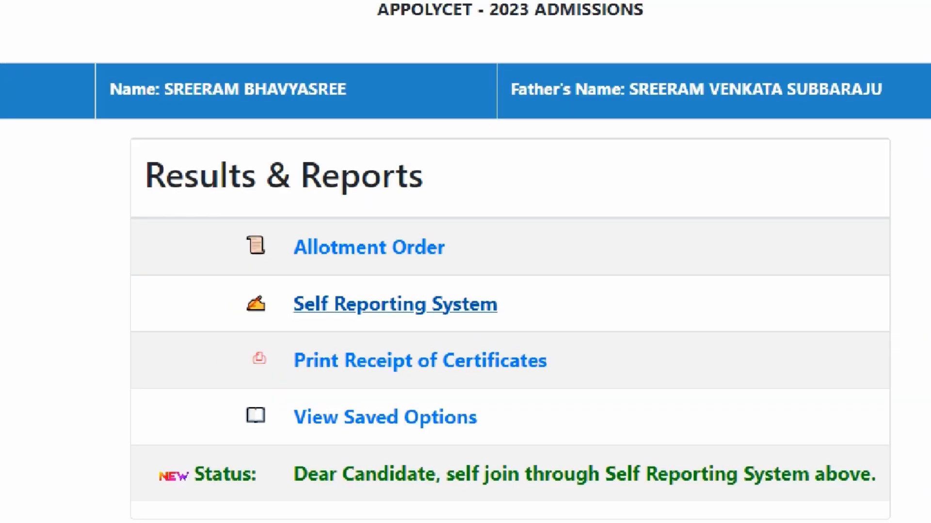
{"action": "left_click", "coordinate": [378, 309]}
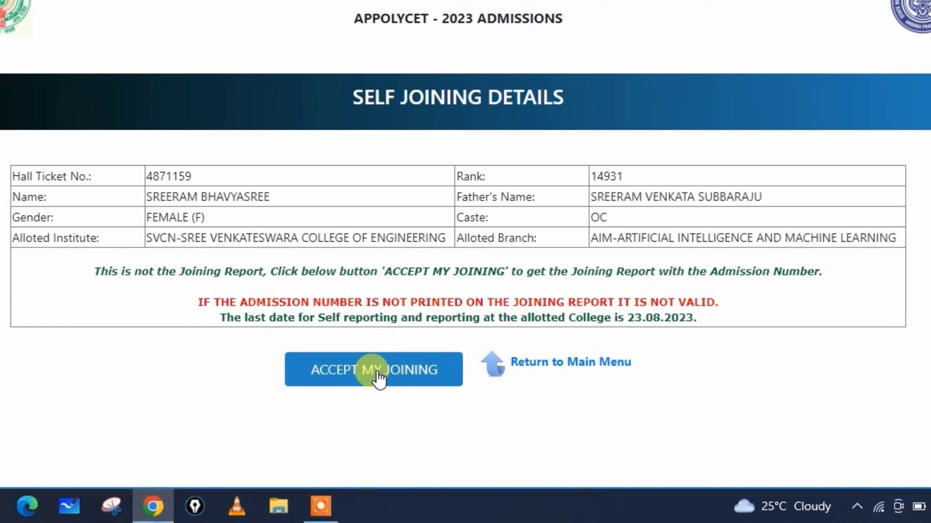
{"action": "left_click", "coordinate": [371, 378]}
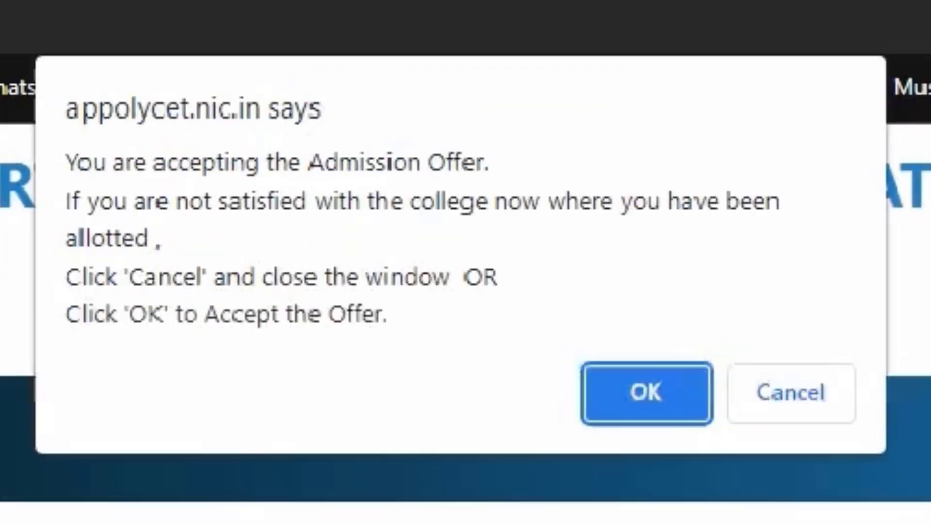
{"action": "left_click", "coordinate": [648, 402]}
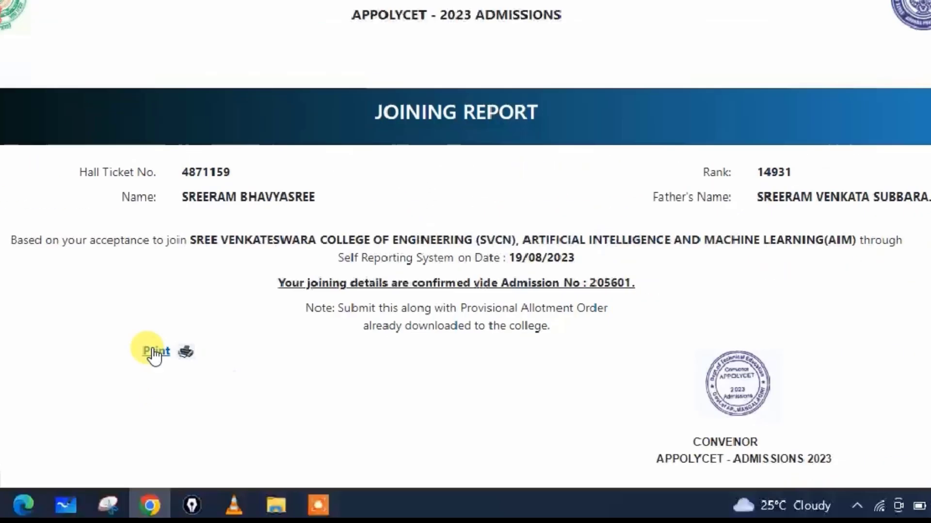
Step: Print the joining report as a PDF to the Desktop, adding the candidate's first name before the default file name
{"action": "left_click", "coordinate": [154, 353]}
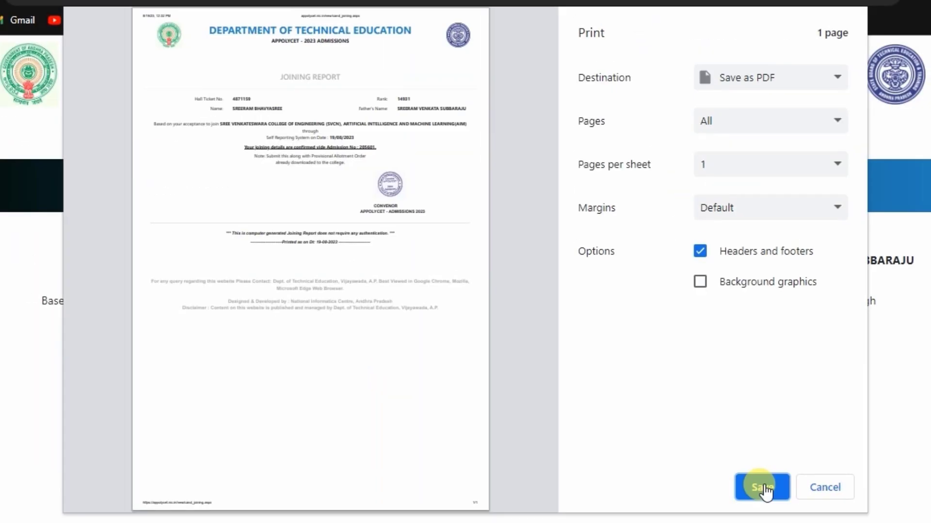
{"action": "left_click", "coordinate": [764, 489]}
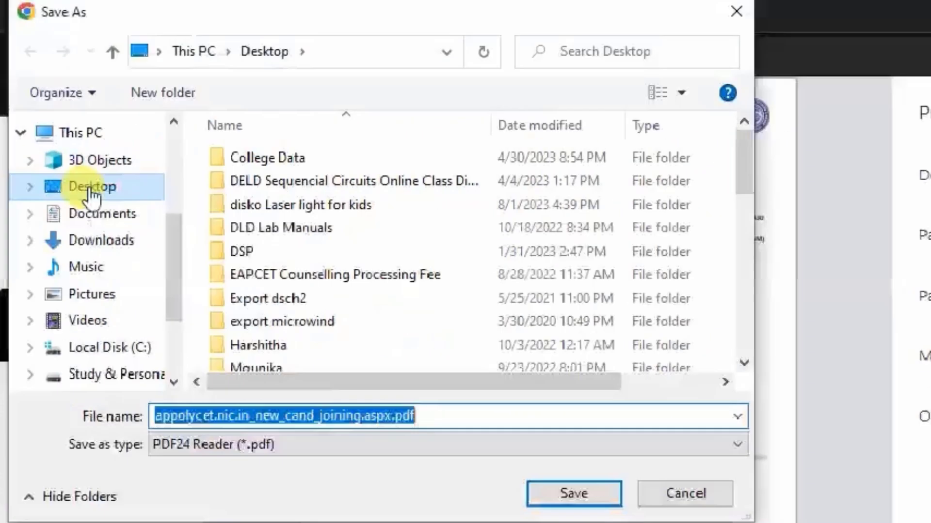
{"action": "left_click", "coordinate": [90, 189]}
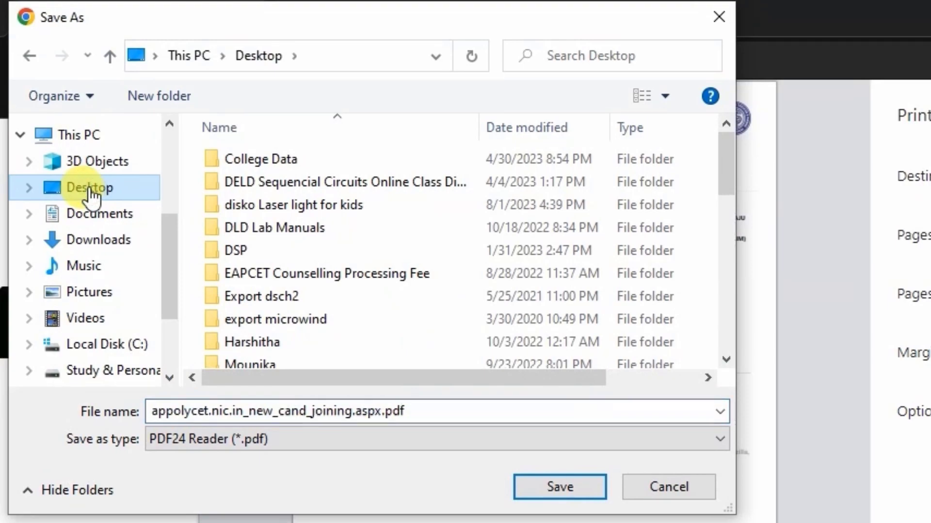
{"action": "left_click", "coordinate": [153, 411]}
{"action": "type", "text": "Bhavya"}
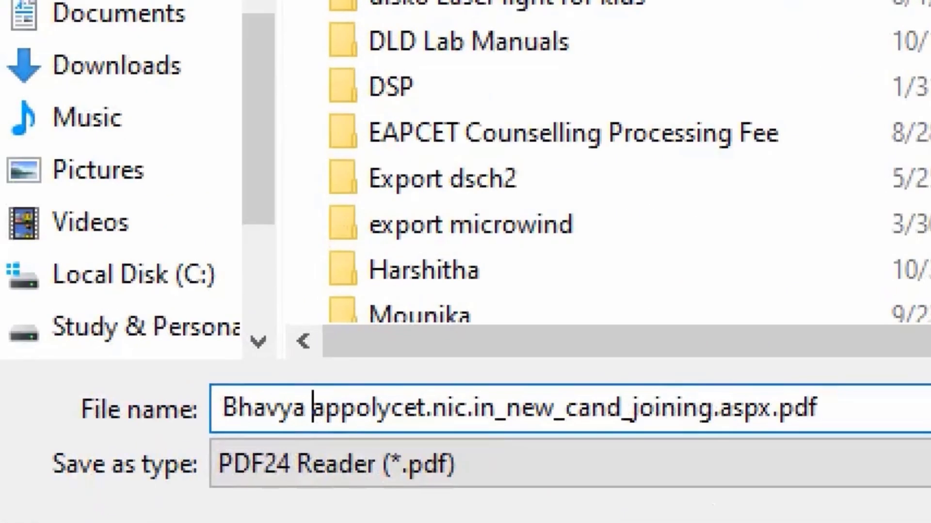
{"action": "key", "text": "ctrl+a"}
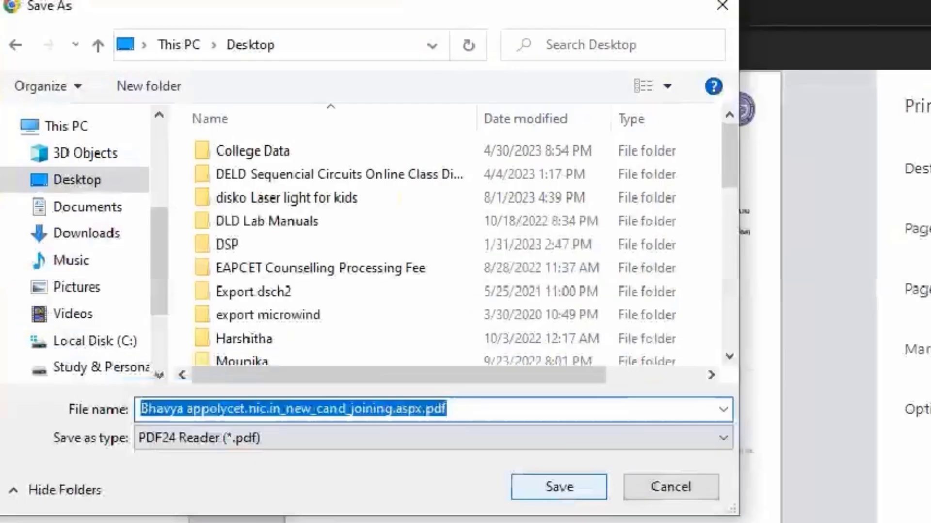
{"action": "left_click", "coordinate": [578, 487]}
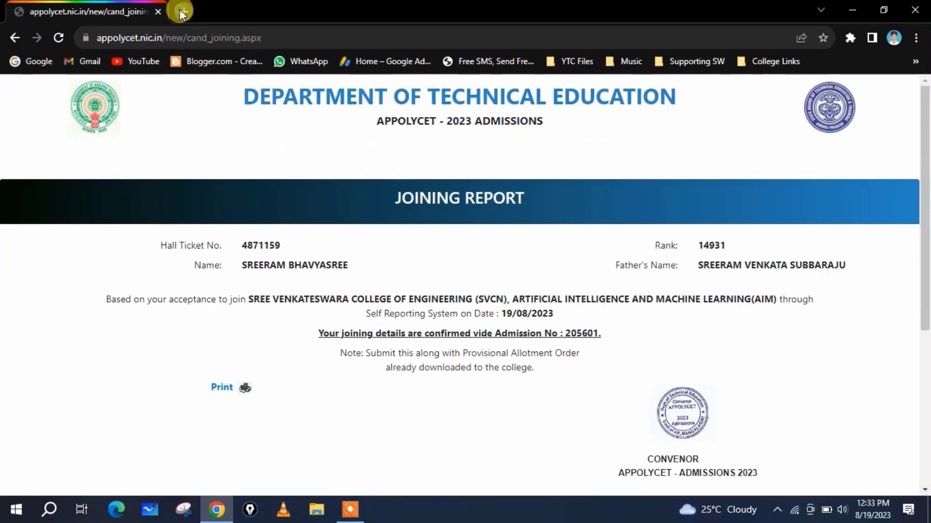
Step: Open the APPOLYCET-2023 Online Web Counseling site in a new browser tab
{"action": "left_click", "coordinate": [181, 10]}
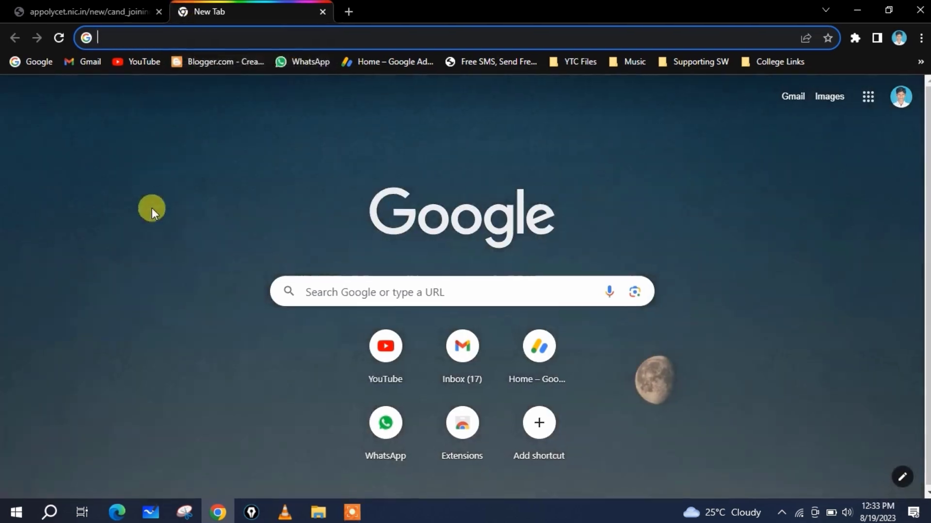
{"action": "type", "text": "a"}
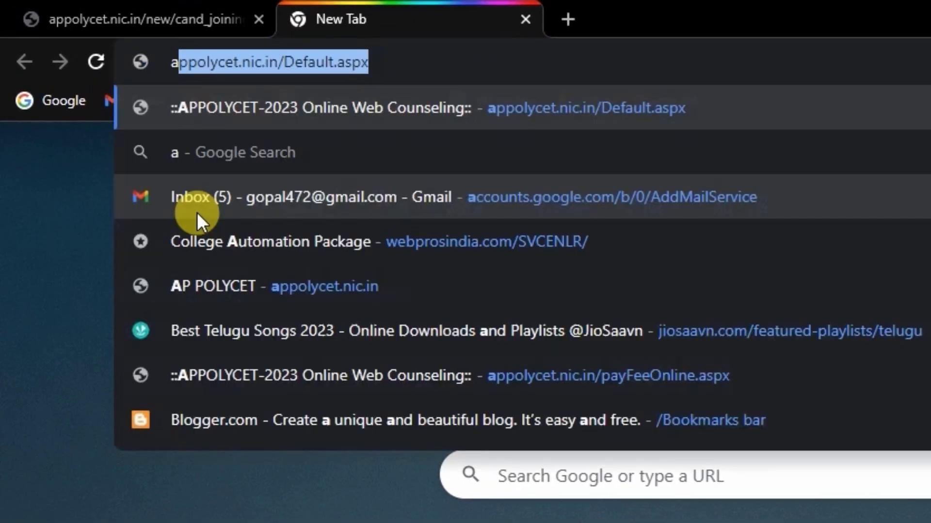
{"action": "type", "text": "p"}
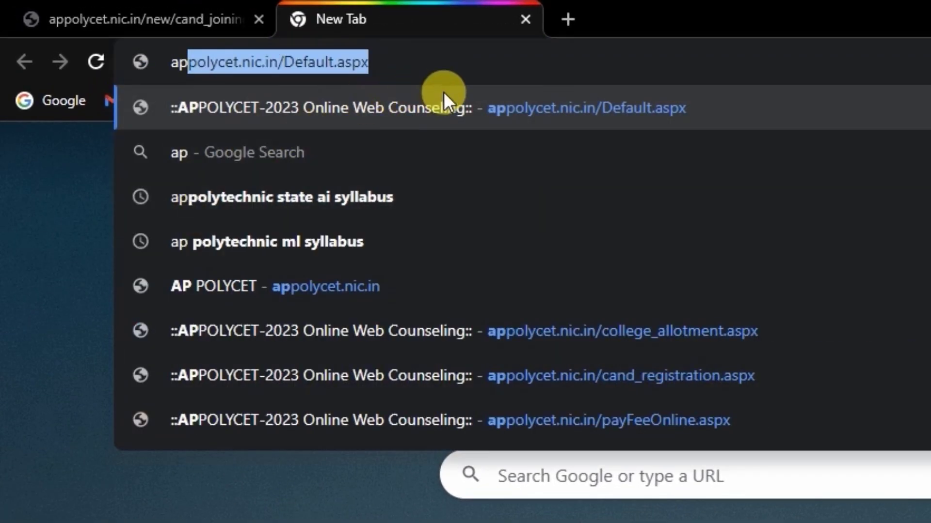
{"action": "left_click", "coordinate": [475, 106]}
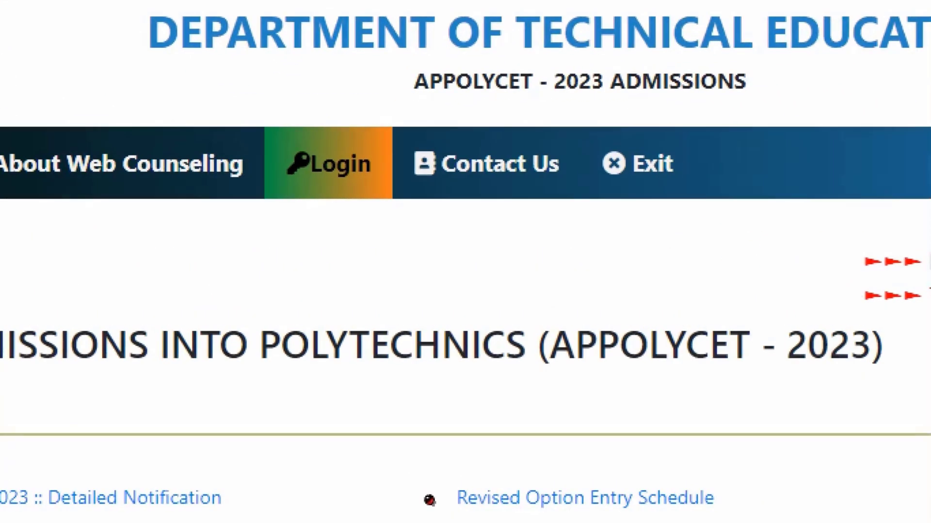
Step: Sign in to the counseling site with the candidate's login ID, hall ticket number, password, date of birth and captcha value
{"action": "left_click", "coordinate": [334, 166]}
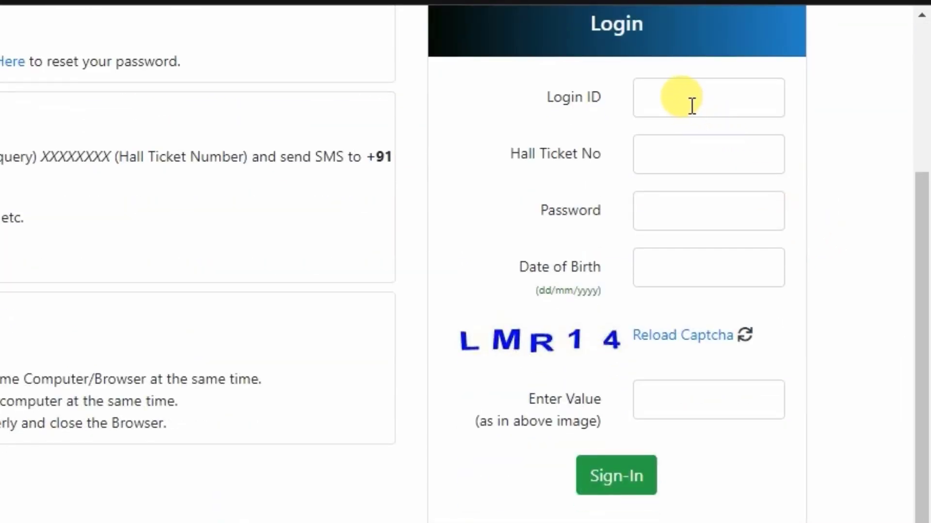
{"action": "left_click", "coordinate": [690, 104]}
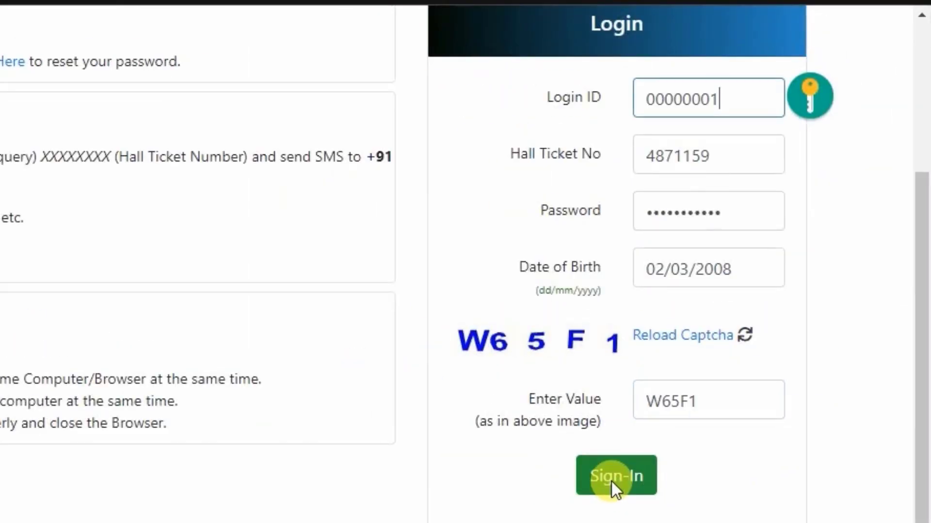
{"action": "left_click", "coordinate": [614, 483]}
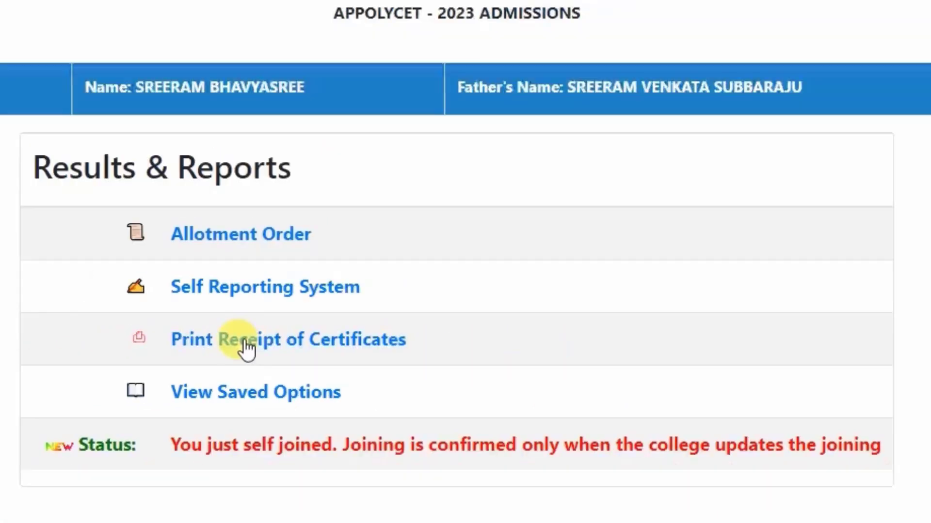
Step: Open the receipt of certificates for printing as a PDF and set the paper size to A4
{"action": "left_click", "coordinate": [248, 342]}
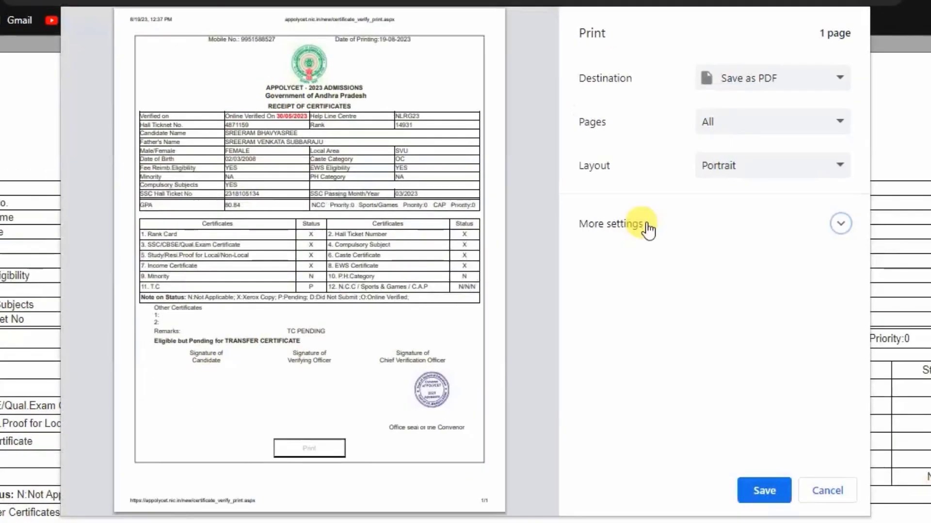
{"action": "left_click", "coordinate": [648, 227]}
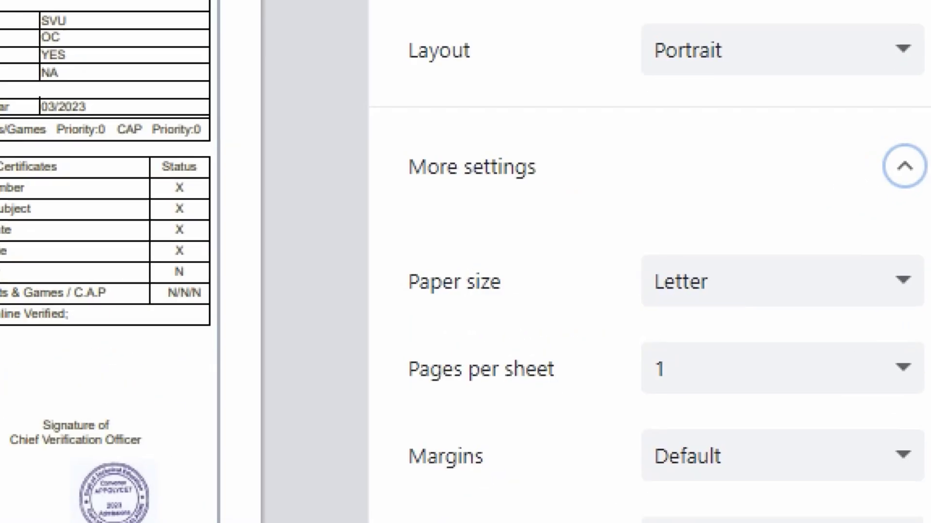
{"action": "left_click", "coordinate": [752, 297]}
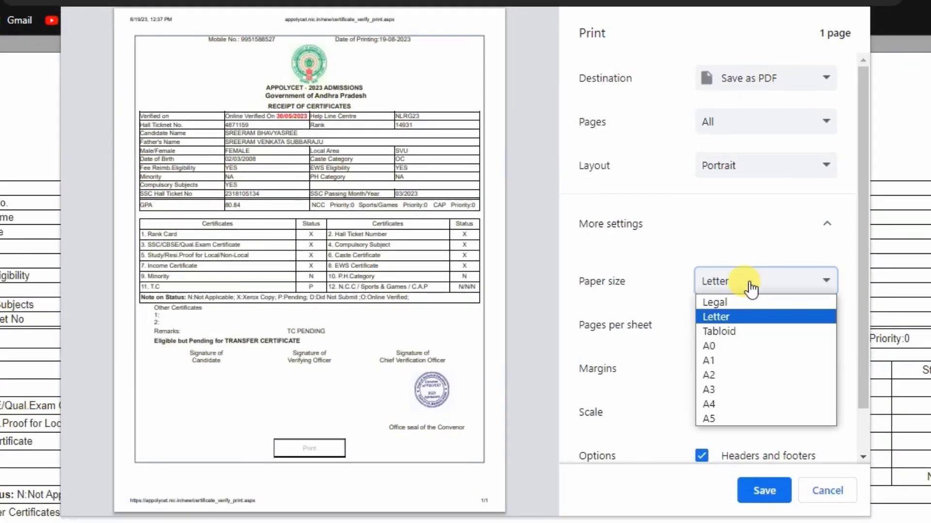
{"action": "left_click", "coordinate": [708, 404]}
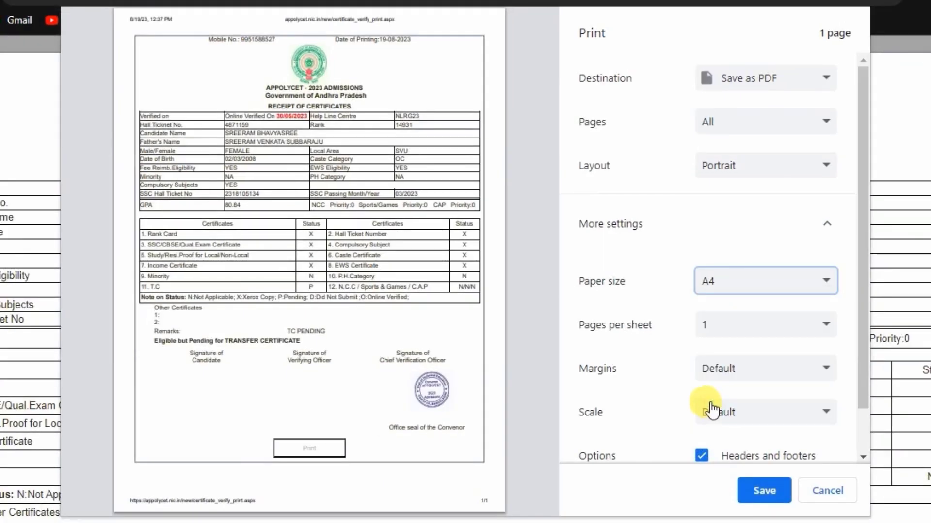
Step: Save the certificate receipt PDF to the Desktop, adding the candidate's first name before the default file name
{"action": "left_click", "coordinate": [770, 493]}
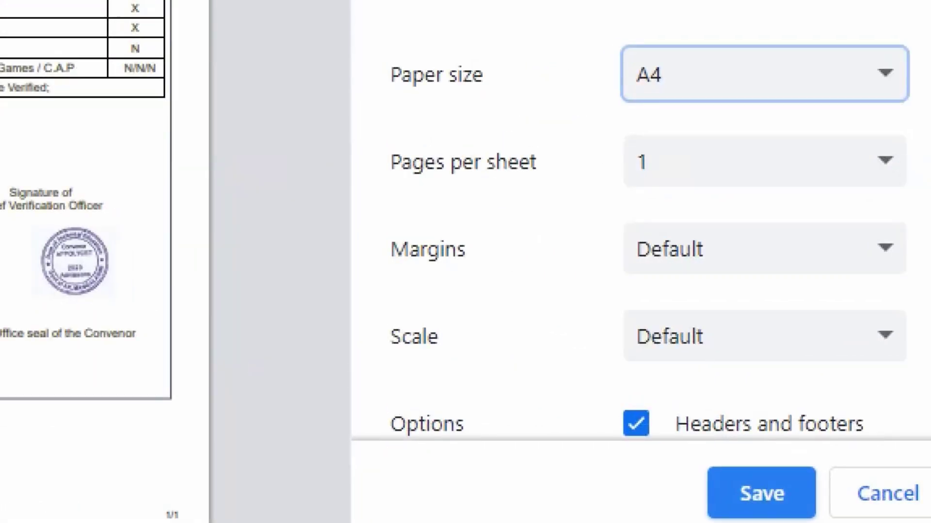
{"action": "left_click", "coordinate": [767, 489]}
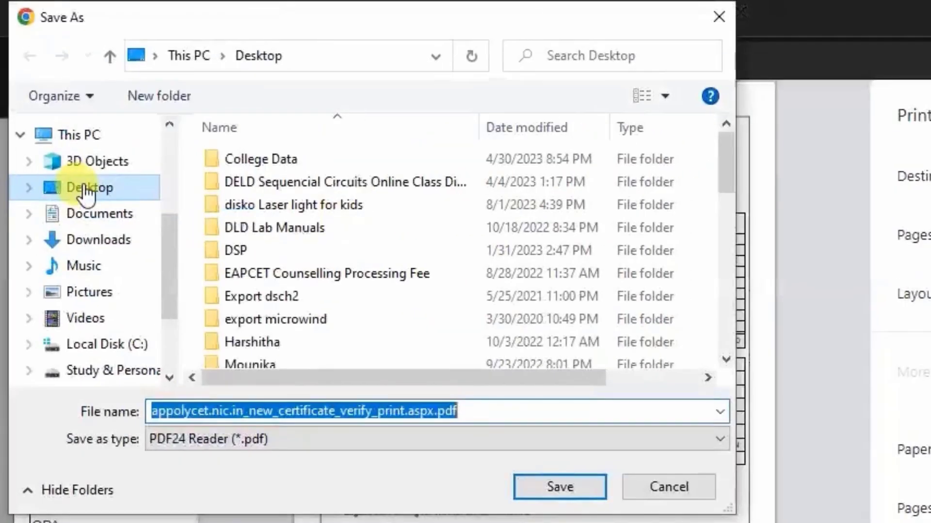
{"action": "left_click", "coordinate": [86, 189]}
{"action": "left_click", "coordinate": [162, 410]}
{"action": "key", "text": "ctrl+a"}
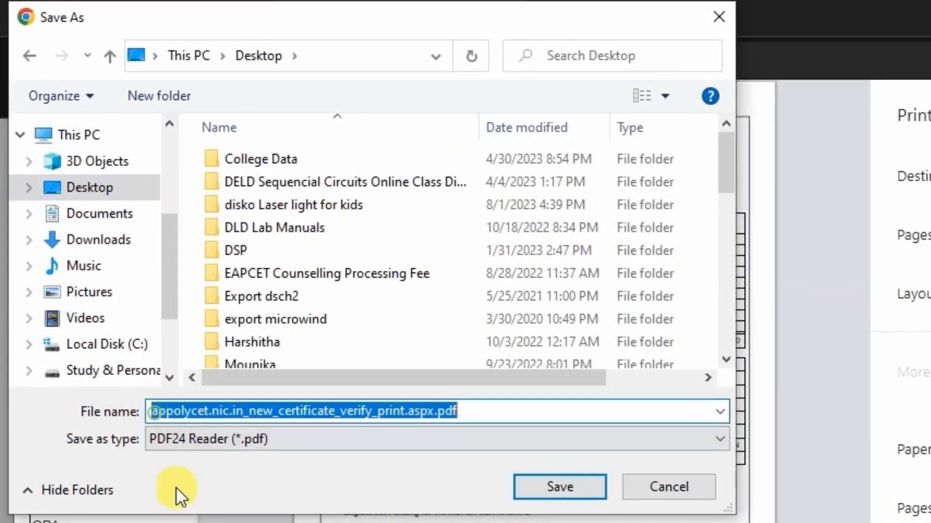
{"action": "left_click", "coordinate": [160, 410]}
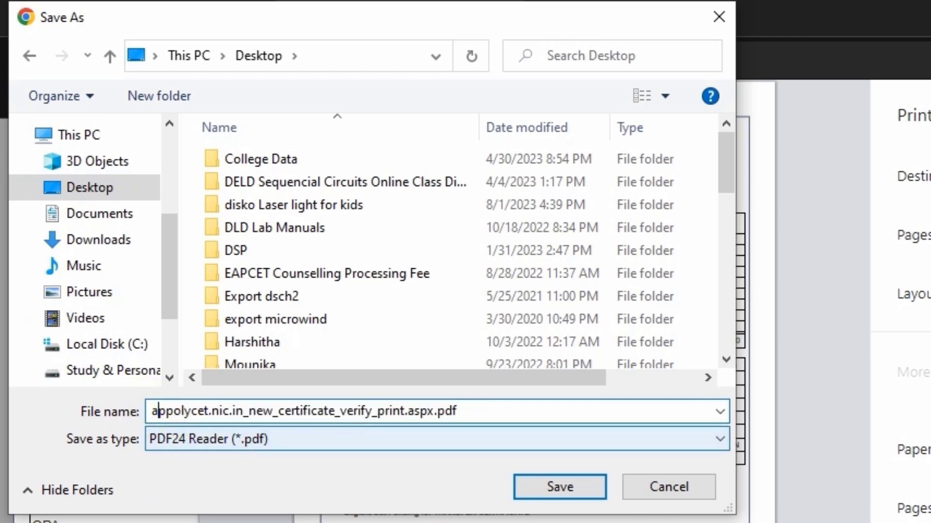
{"action": "type", "text": "Bhavya"}
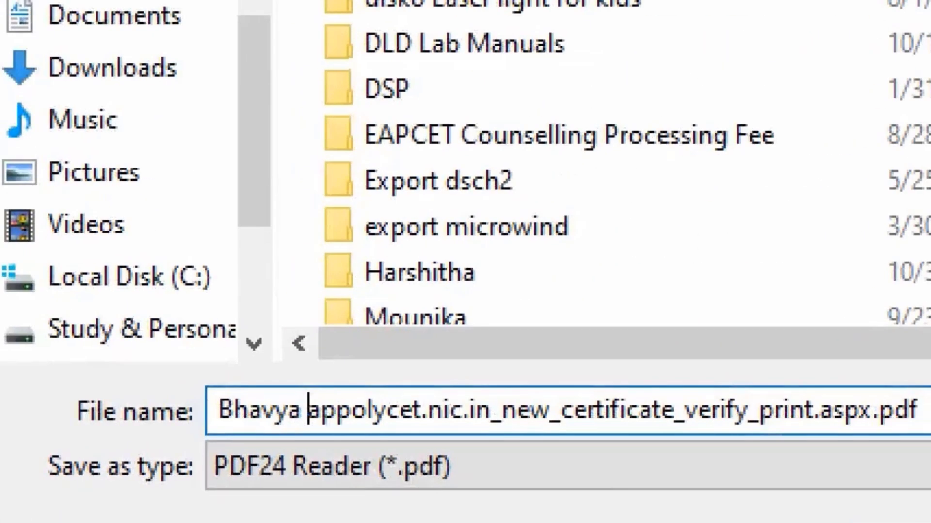
{"action": "key", "text": "ctrl+a"}
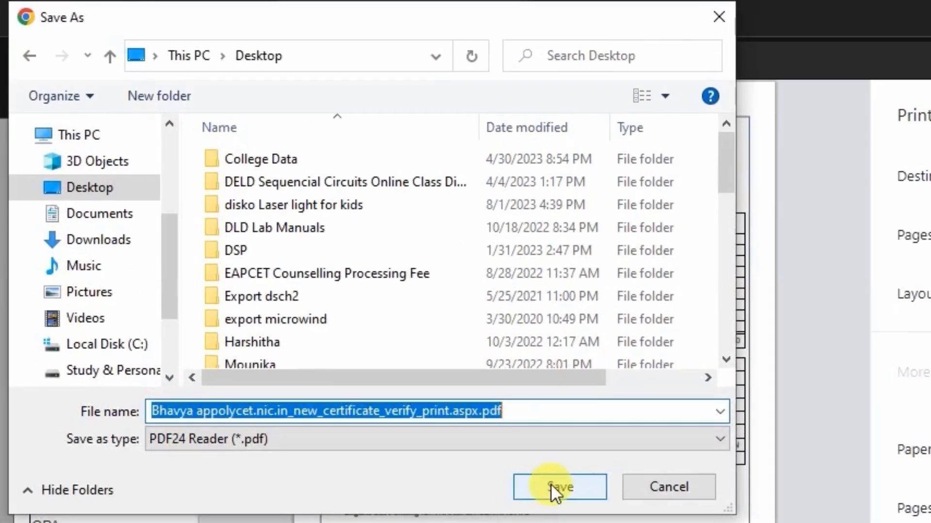
{"action": "left_click", "coordinate": [543, 491]}
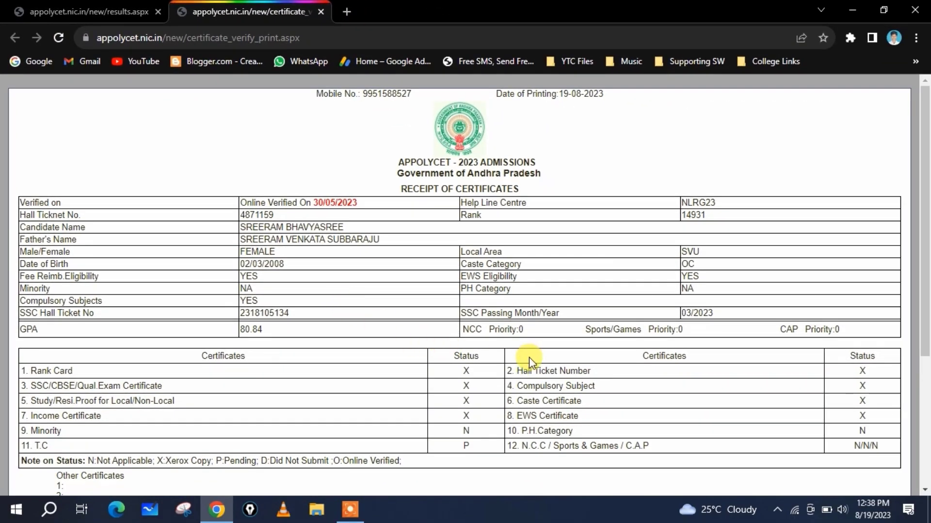
Step: Look through the rest of the certificate receipt, return to the results page and view the saved options
{"action": "scroll", "coordinate": [538, 354], "scroll_direction": "down", "scroll_amount": 4}
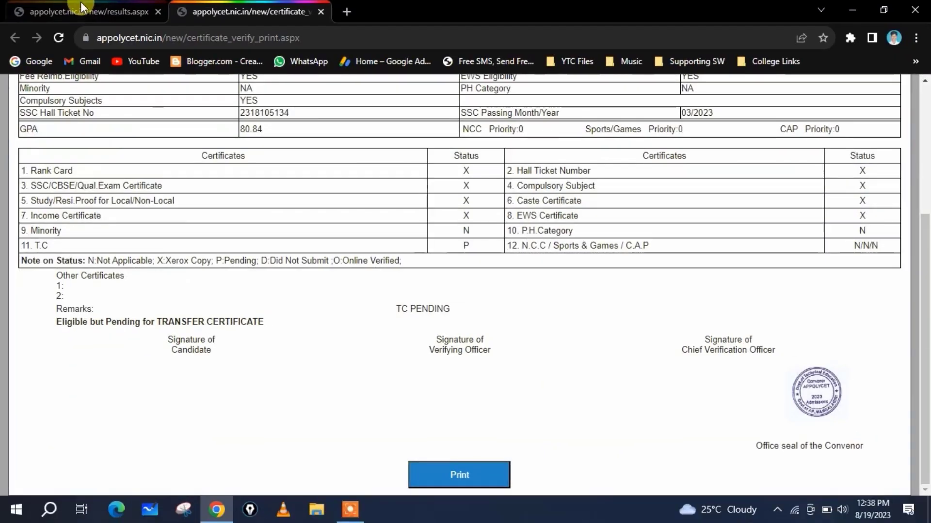
{"action": "left_click", "coordinate": [110, 22]}
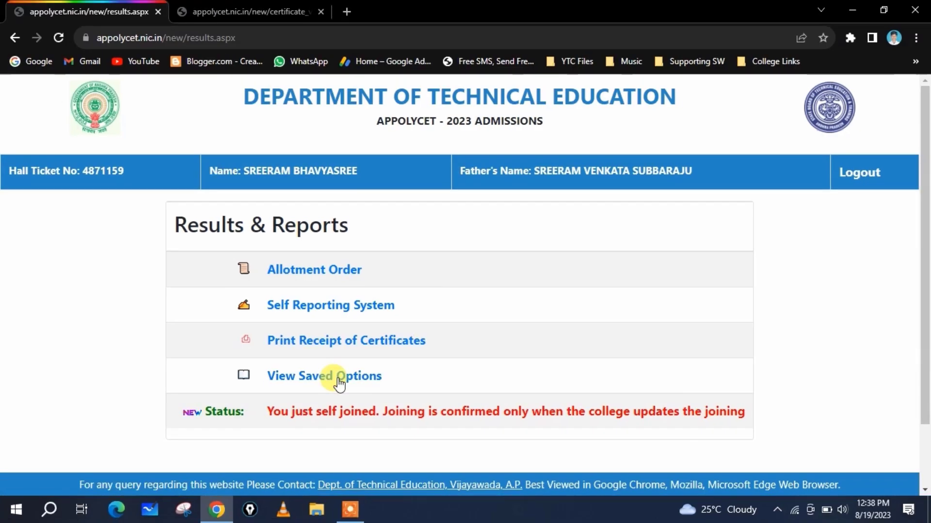
{"action": "left_click", "coordinate": [337, 376]}
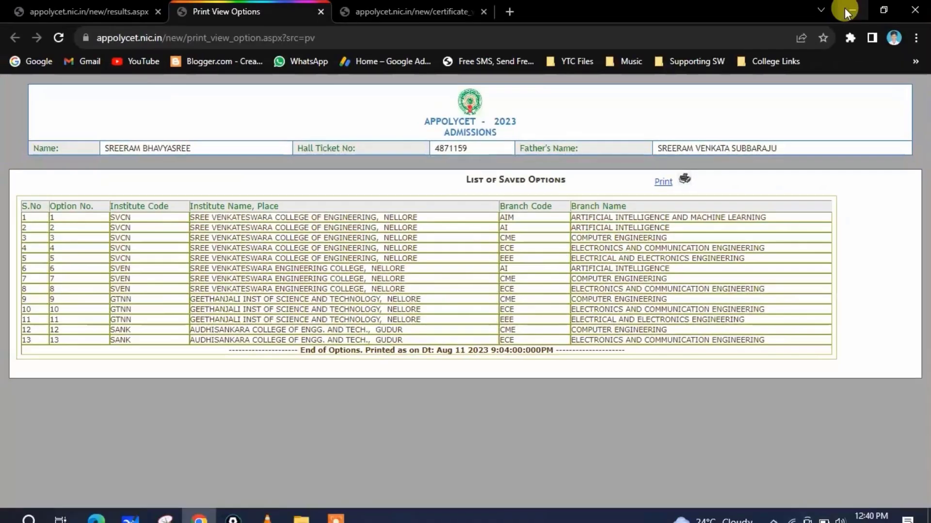
Step: Switch to the Desktop and view the saved allotment order PDF in Adobe Acrobat Reader with the tools pane collapsed
{"action": "left_click", "coordinate": [846, 9]}
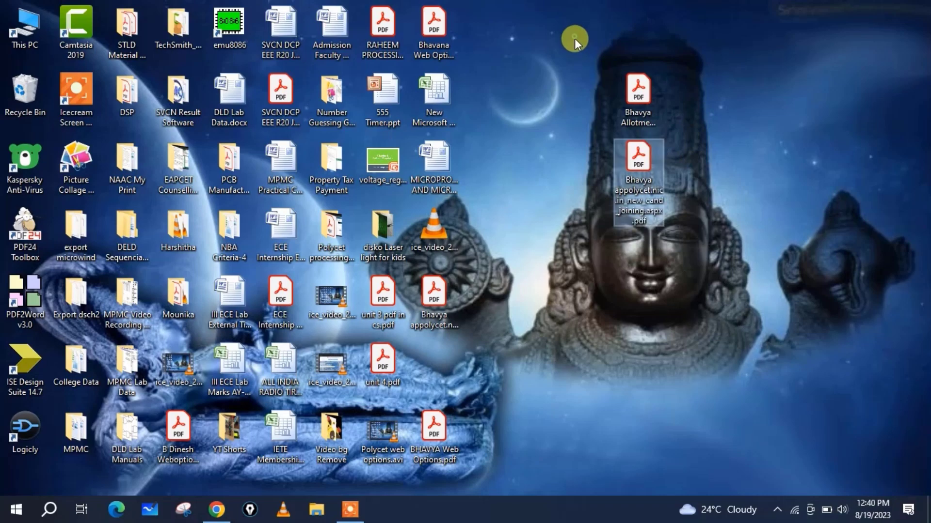
{"action": "left_click_drag", "start_coordinate": [574, 38], "coordinate": [675, 274]}
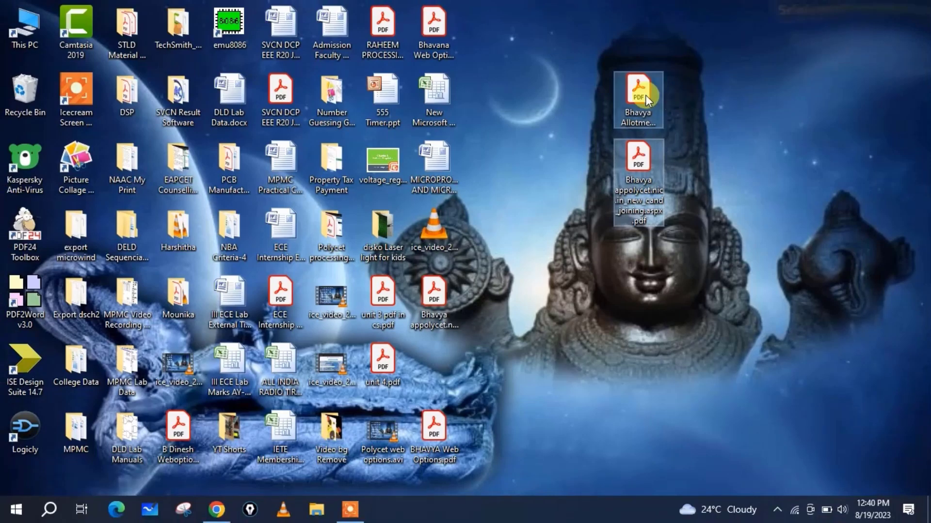
{"action": "double_click", "coordinate": [645, 95]}
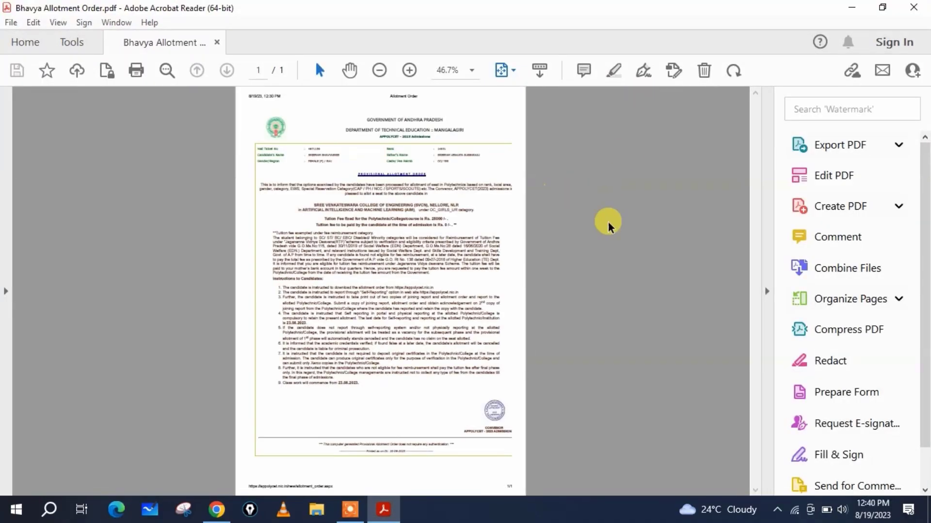
{"action": "left_click", "coordinate": [767, 292]}
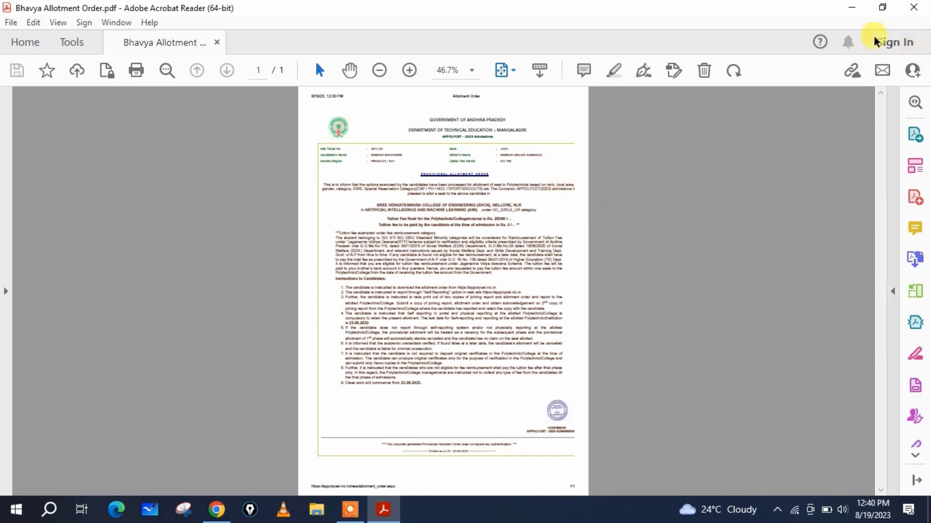
{"action": "left_click", "coordinate": [854, 8]}
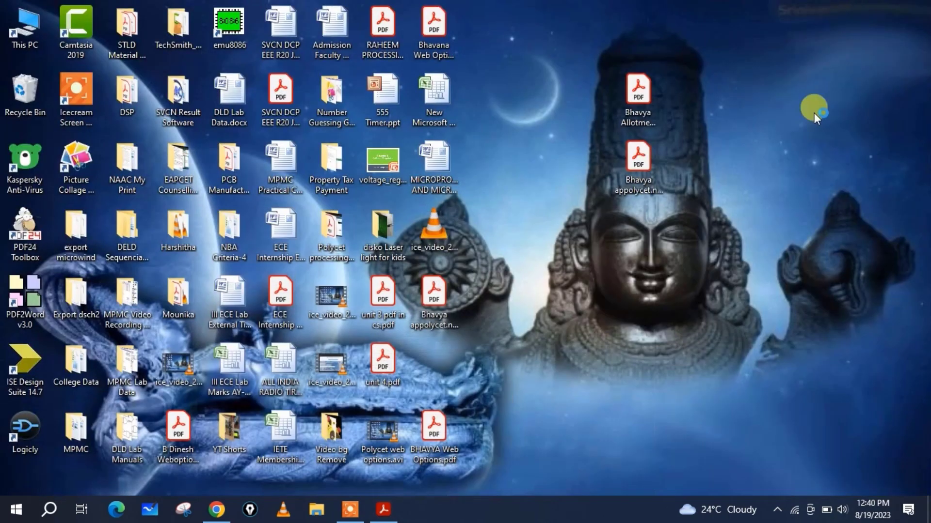
Step: View the saved joining report PDF from the Desktop with the tools pane collapsed, then minimize the reader
{"action": "left_click", "coordinate": [638, 165]}
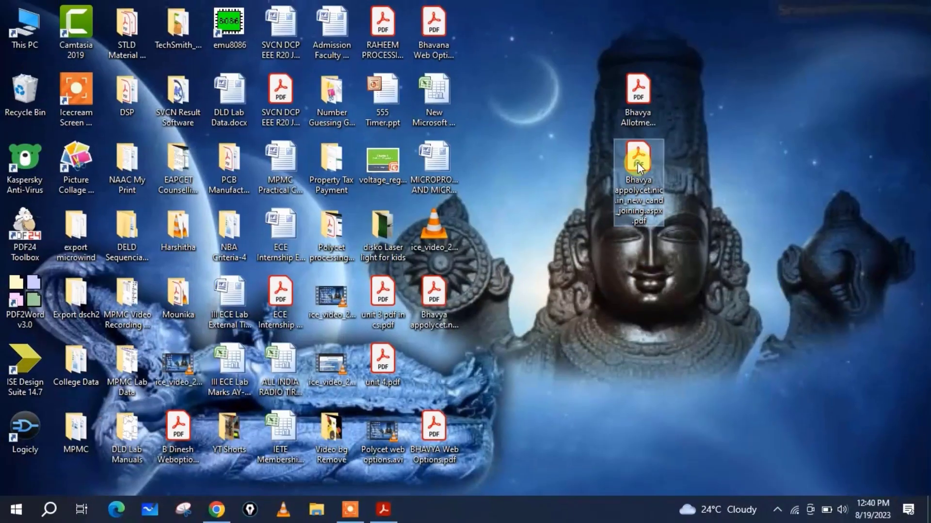
{"action": "double_click", "coordinate": [638, 162]}
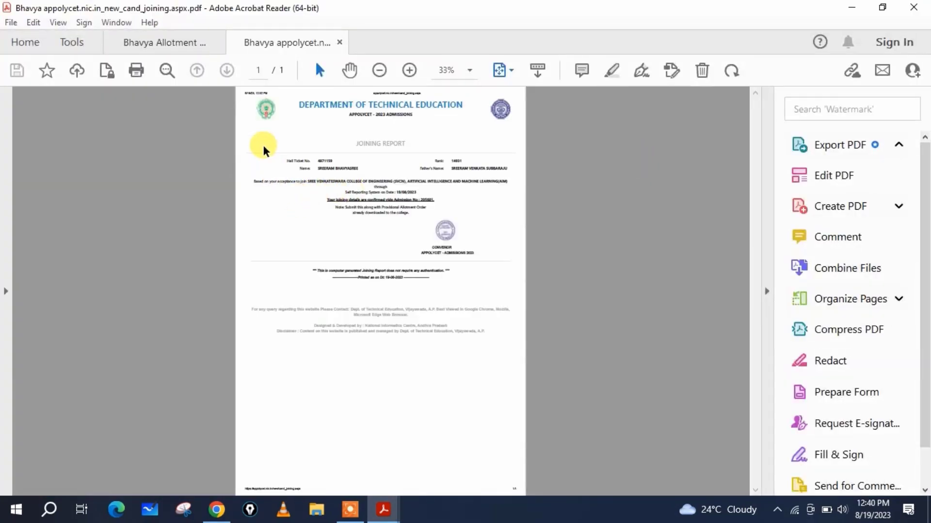
{"action": "left_click", "coordinate": [764, 291]}
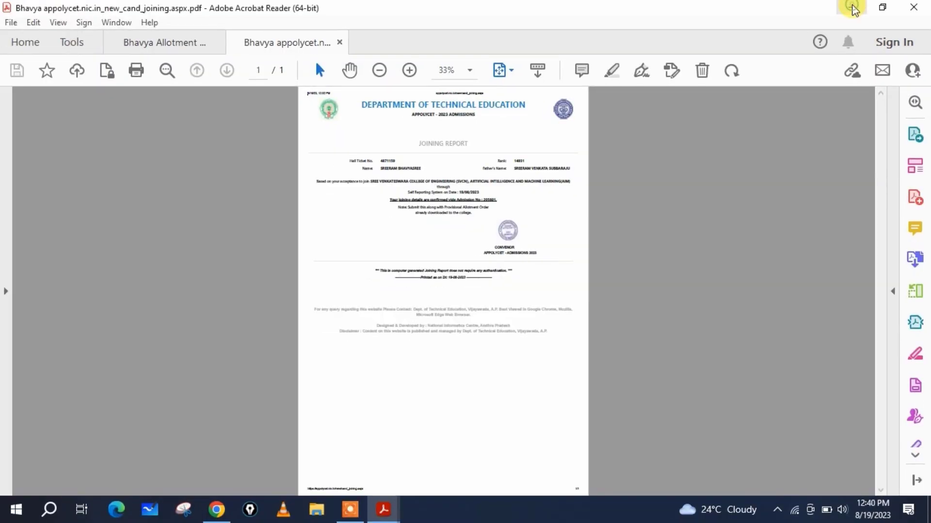
{"action": "left_click", "coordinate": [852, 8]}
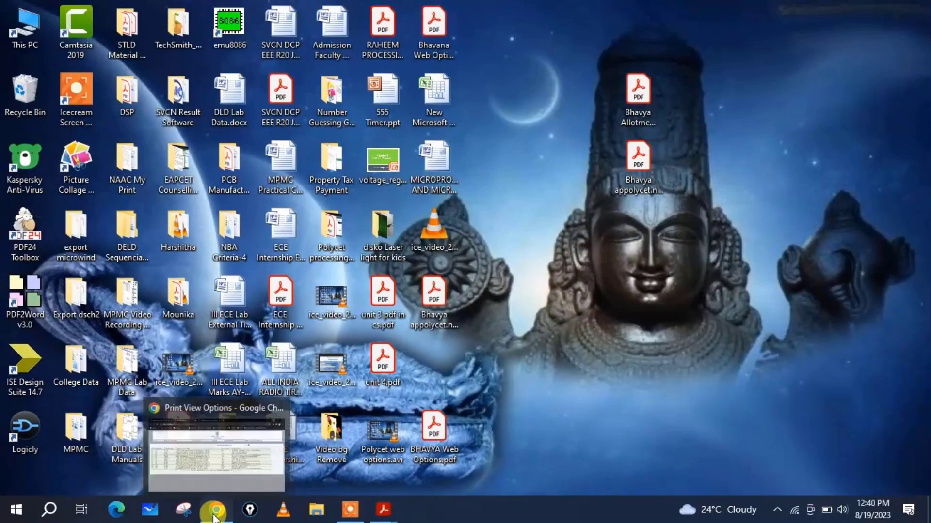
Step: Switch back to Chrome, log out of the counseling site from the results page and minimize the browser
{"action": "left_click", "coordinate": [217, 490]}
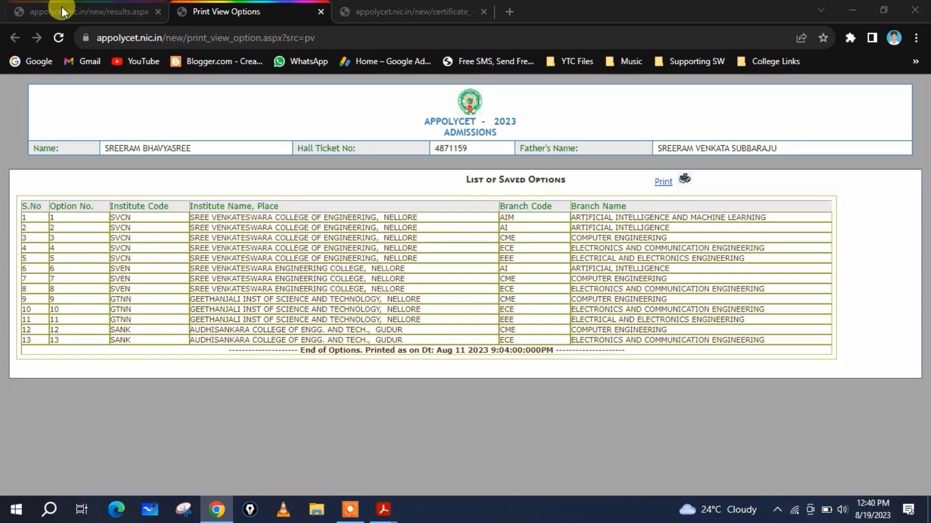
{"action": "left_click", "coordinate": [62, 8]}
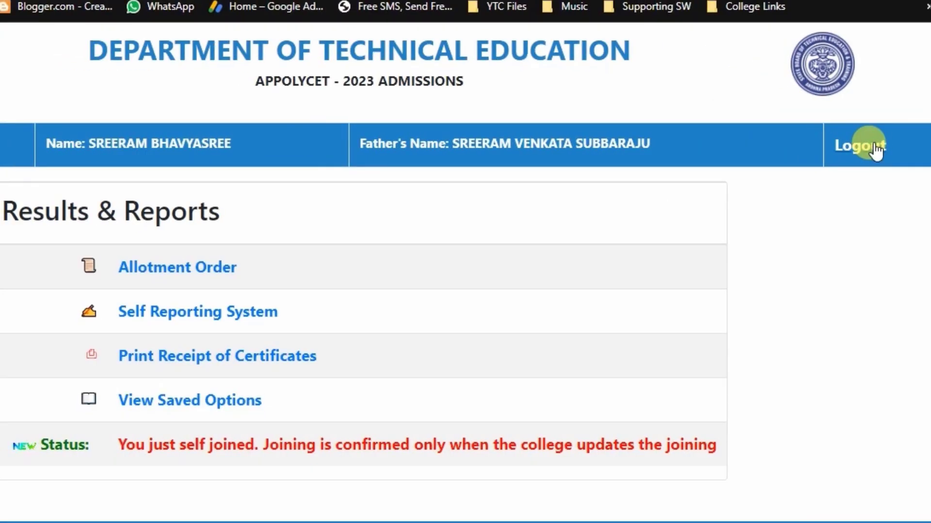
{"action": "left_click", "coordinate": [875, 147]}
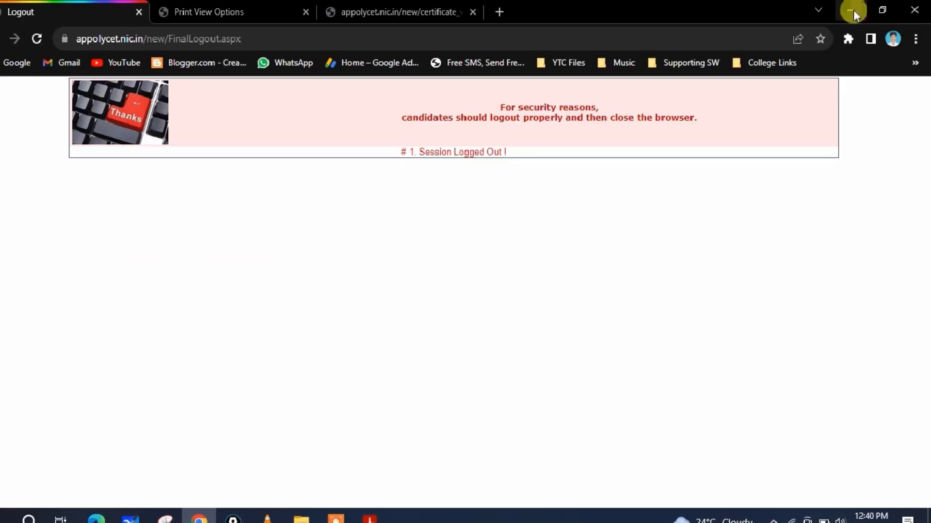
{"action": "left_click", "coordinate": [854, 10]}
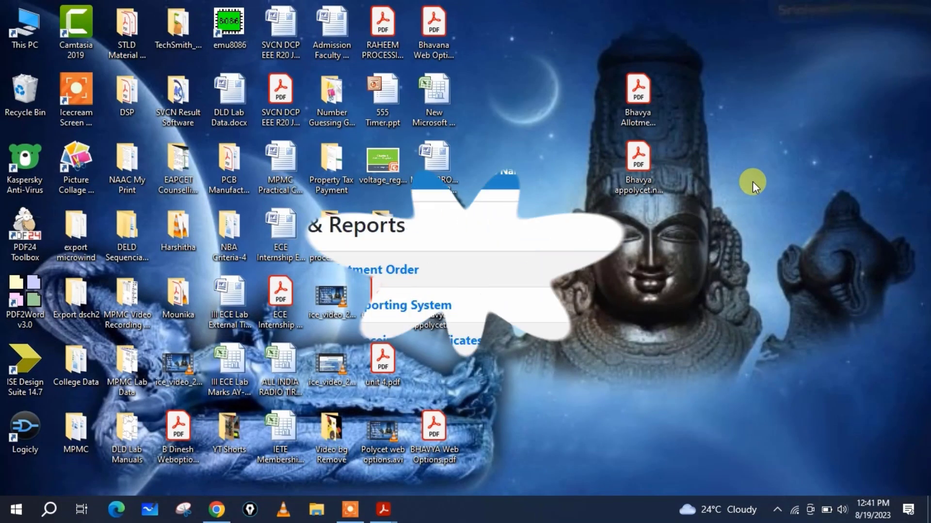